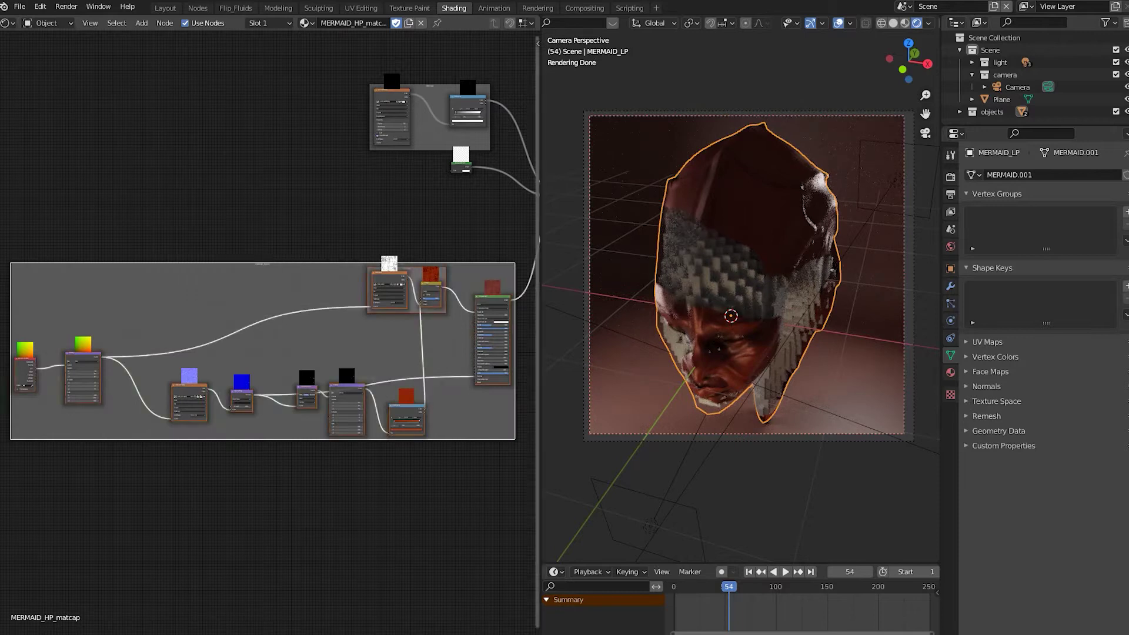
# - Undo the last four changes made with the MERMAID_HP_matcap material open
pyautogui.hotkey('ctrl', 'z')
pyautogui.hotkey('ctrl', 'z')
pyautogui.hotkey('ctrl', 'z')
pyautogui.hotkey('ctrl', 'z')
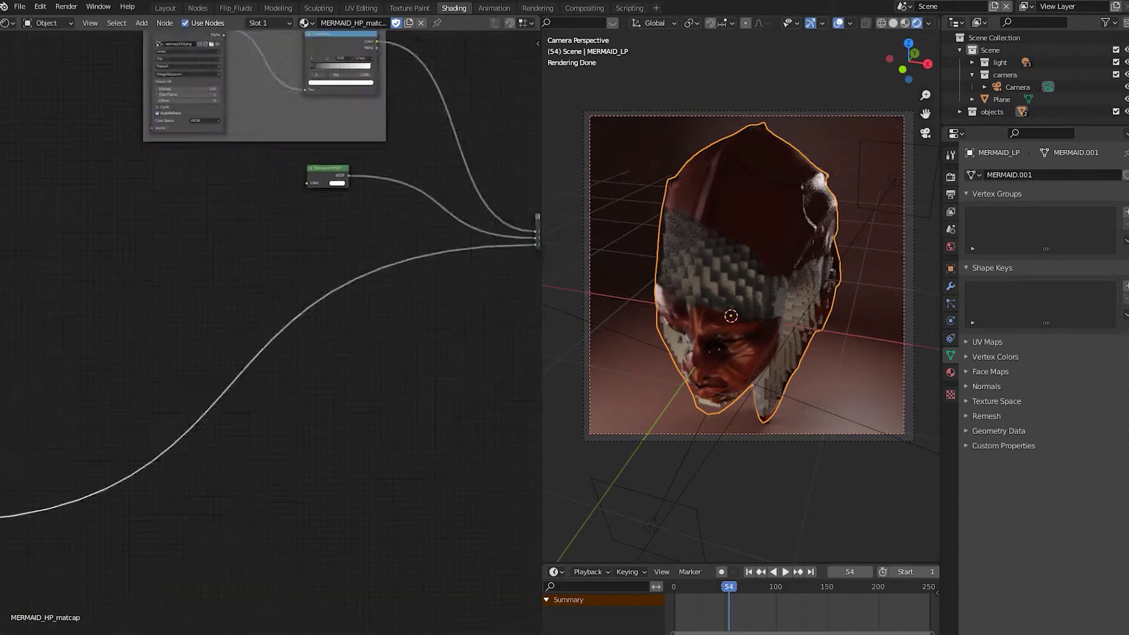
# - Append the Displacement_Tool collection from another file and move its Bool object over the mermaid head
pyautogui.click(20, 6)
pyautogui.click(42, 142)
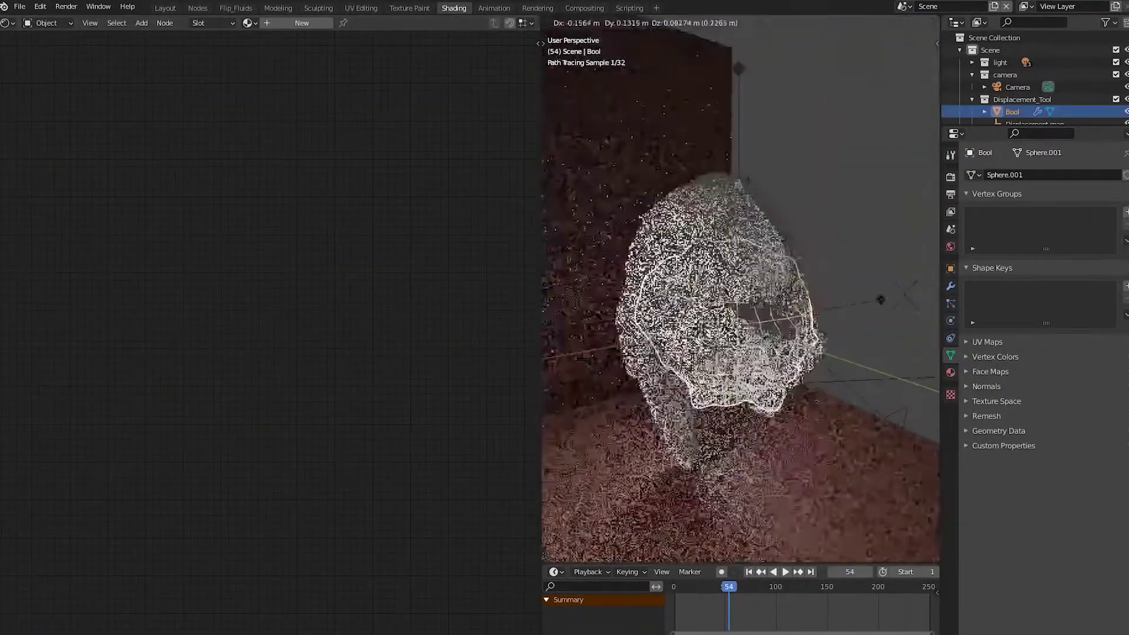
pyautogui.press('Return')
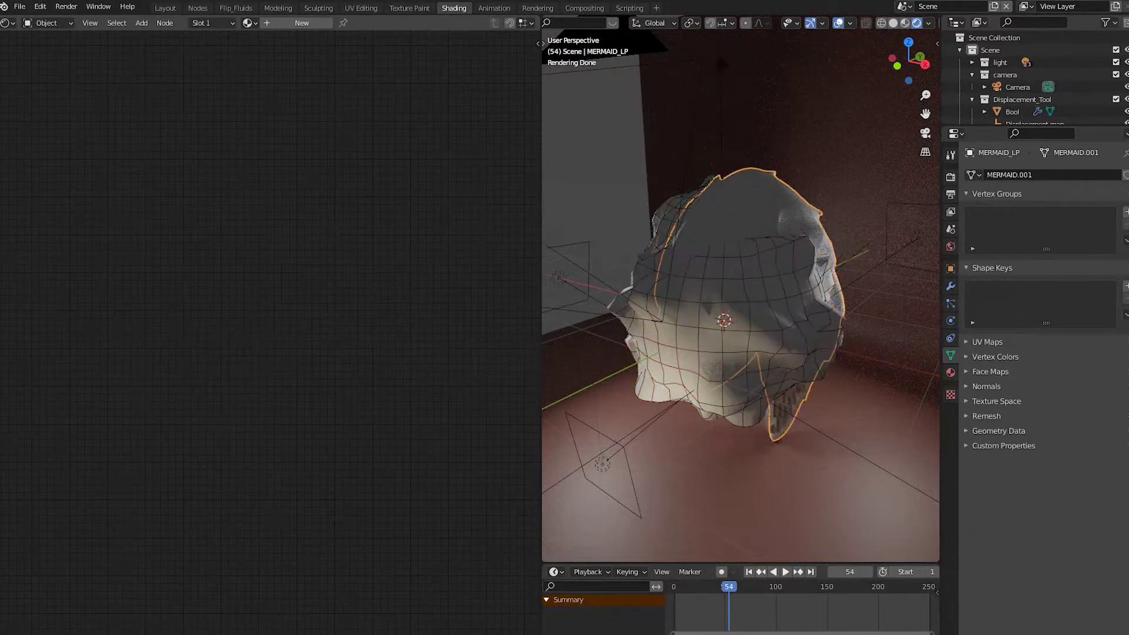
# - Enclose the matcap material's mask texture nodes and its shader nodes in two separate frames and label them
pyautogui.scroll(-4, 271, 318)
pyautogui.scroll(4, 271, 318)
pyautogui.hotkey('ctrl', 'j')
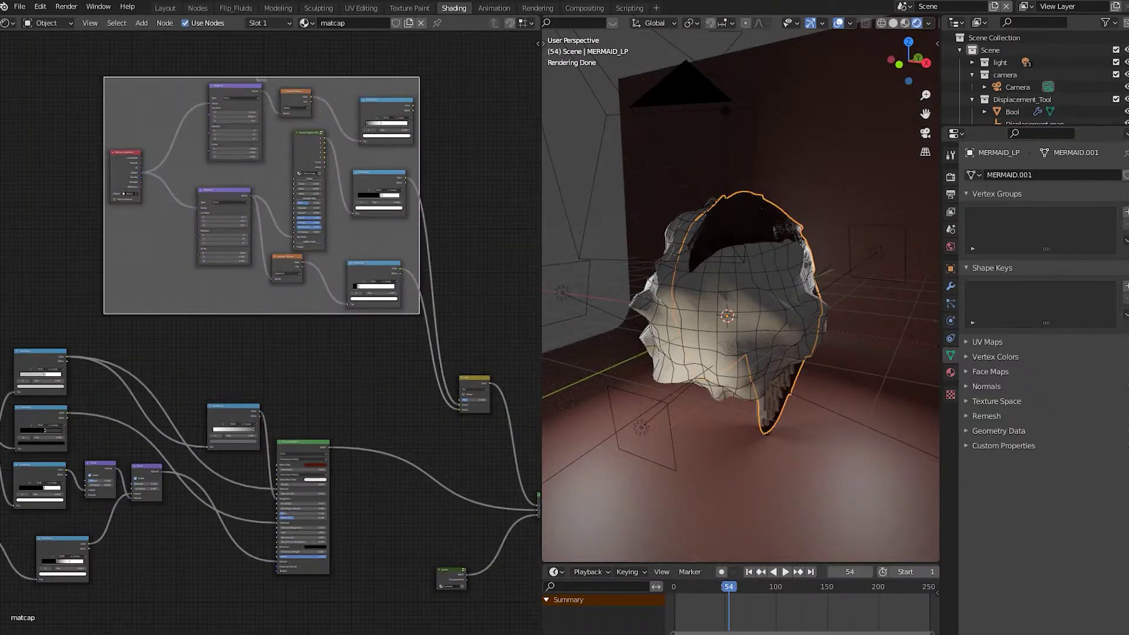
pyautogui.hotkey('ctrl', 'j')
pyautogui.press('F2')
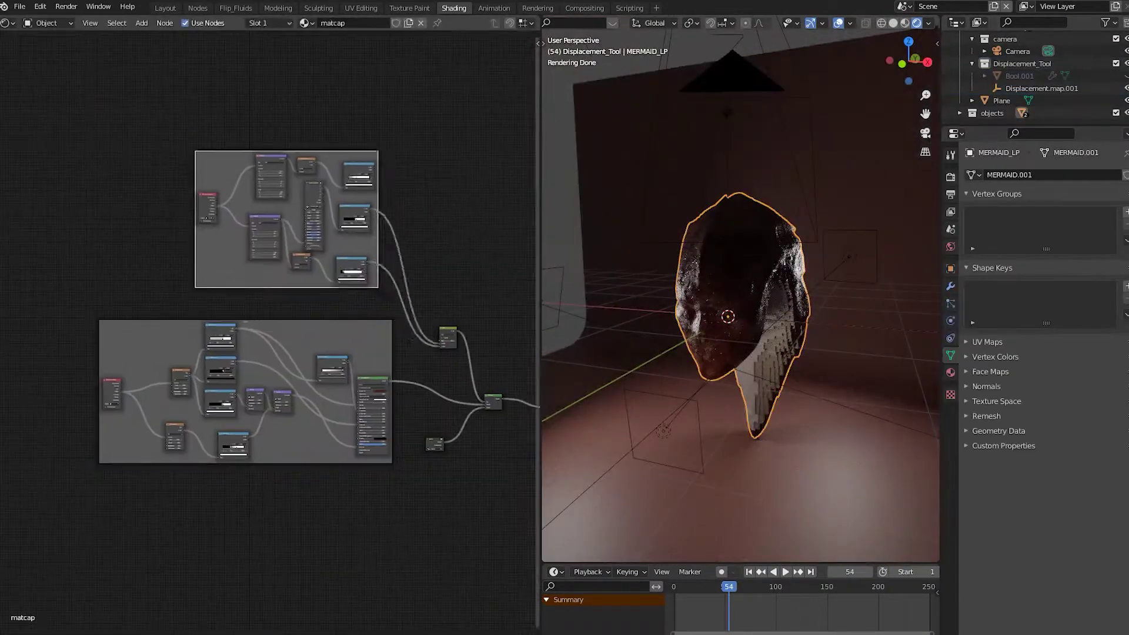
# - Reposition the upper Noise Texture node within the matcap material's shader frame, away from its ColorRamp nodes
pyautogui.scroll(3, 271, 294)
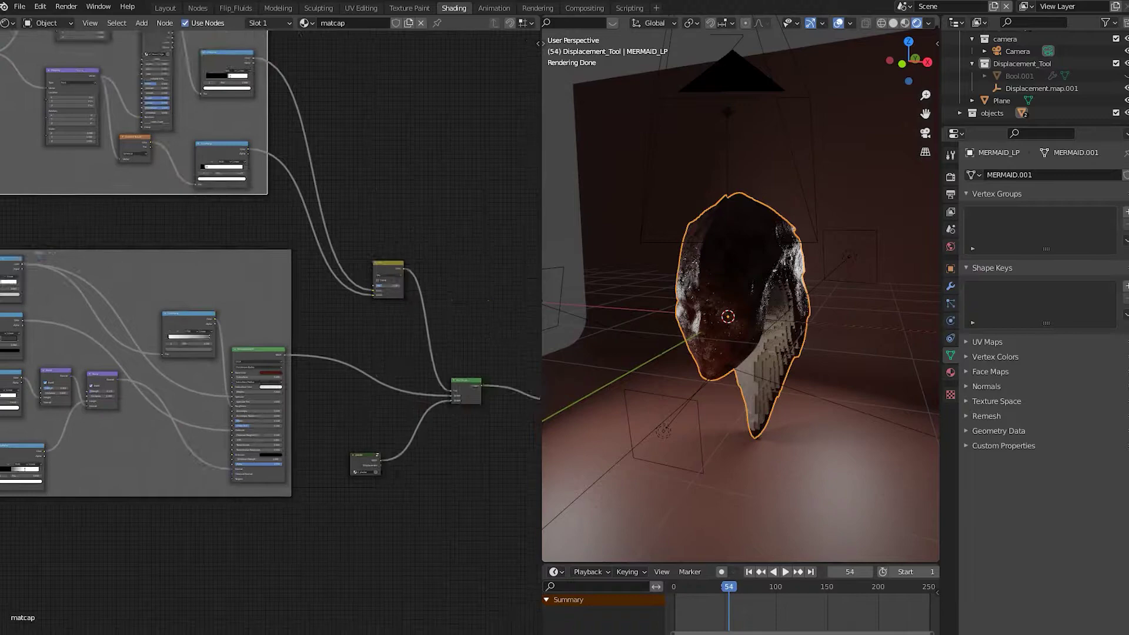
pyautogui.press('g')
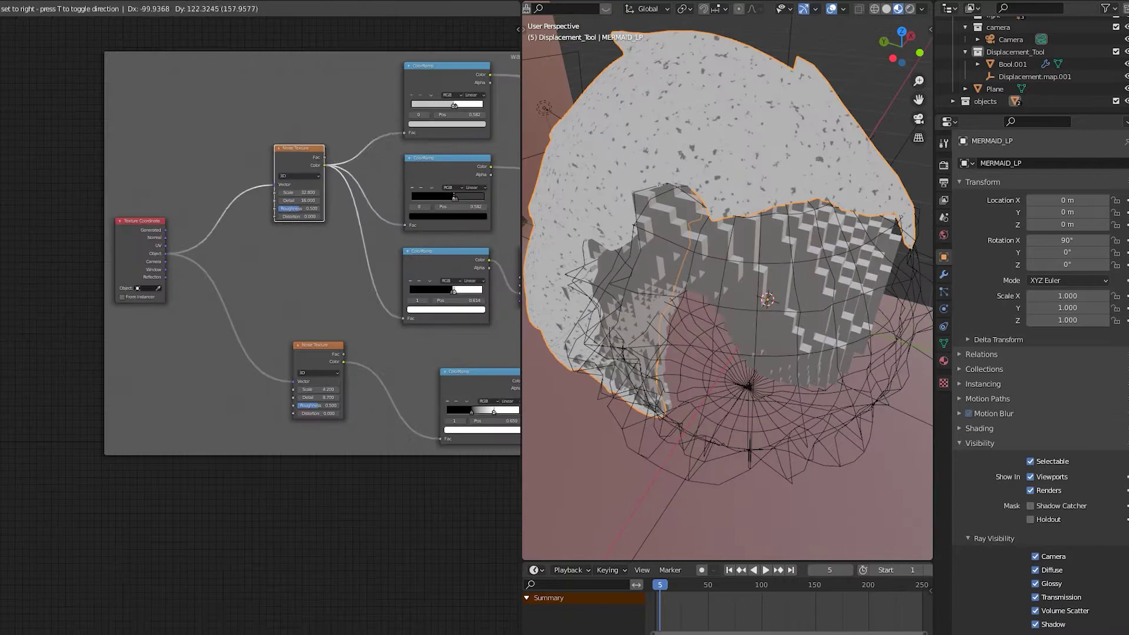
pyautogui.scroll(3, 261, 323)
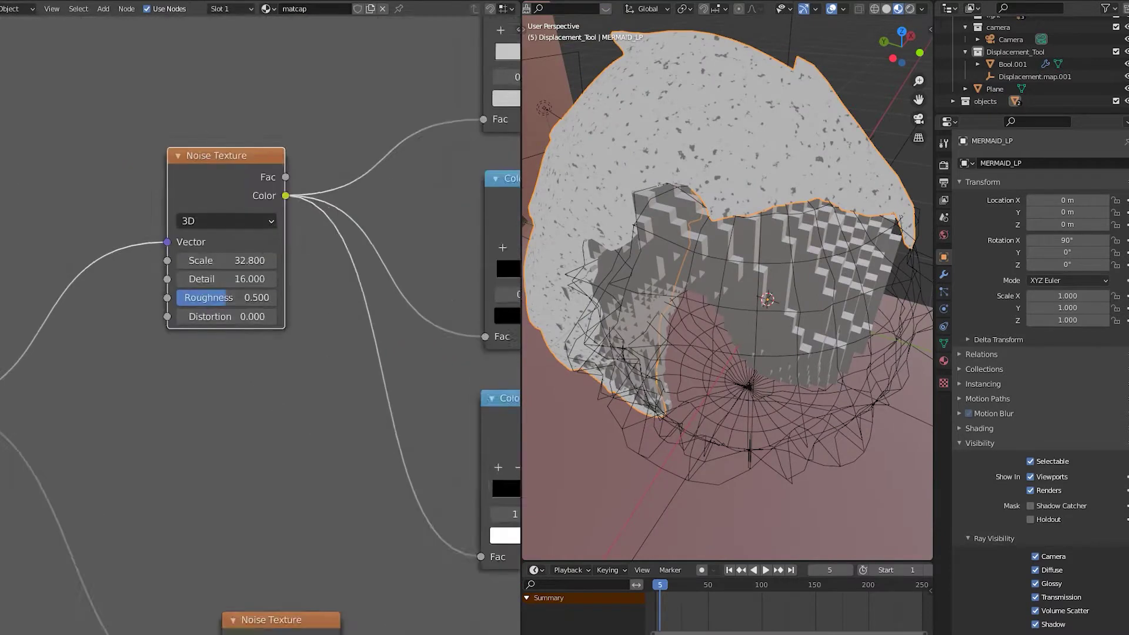
pyautogui.hotkey('shift', 'a')
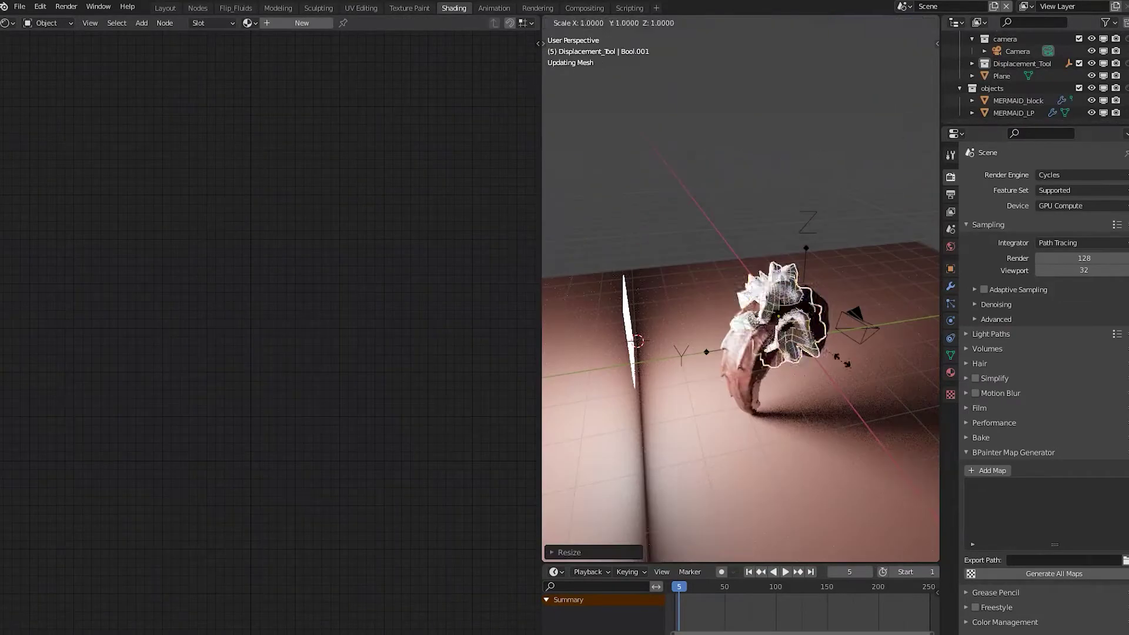
# - Add a gobo plane in front of the light and tighten its noise ColorRamp, with the black stop at 0.259
pyautogui.hotkey('shift', 'a')
pyautogui.press('Return')
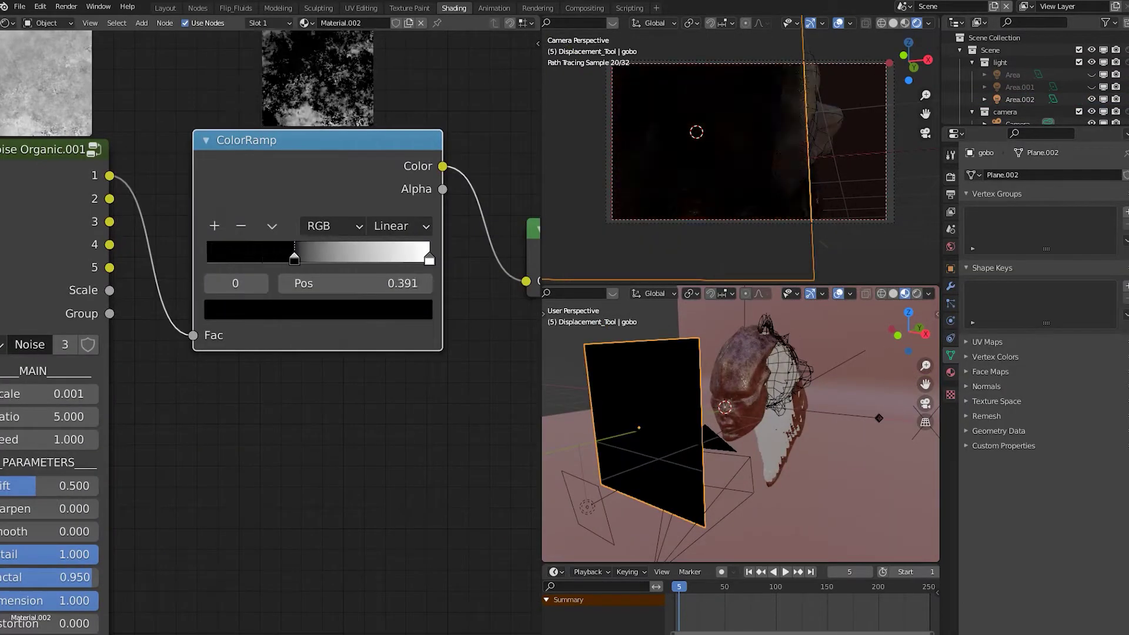
pyautogui.moveTo(207, 259); pyautogui.dragTo(272, 258)
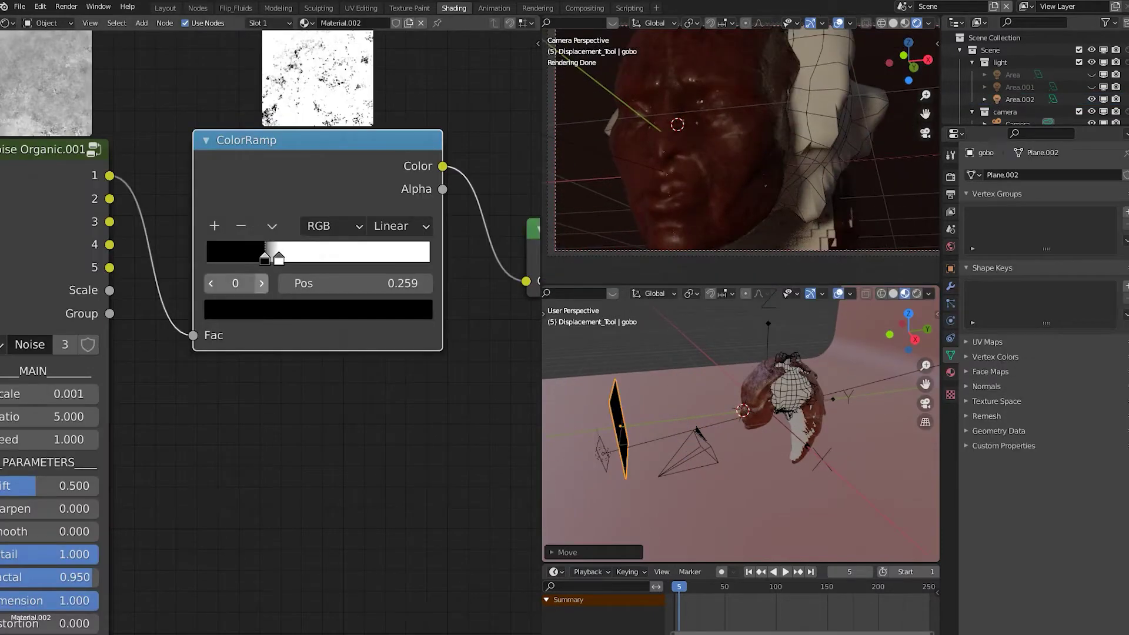
pyautogui.click(319, 309)
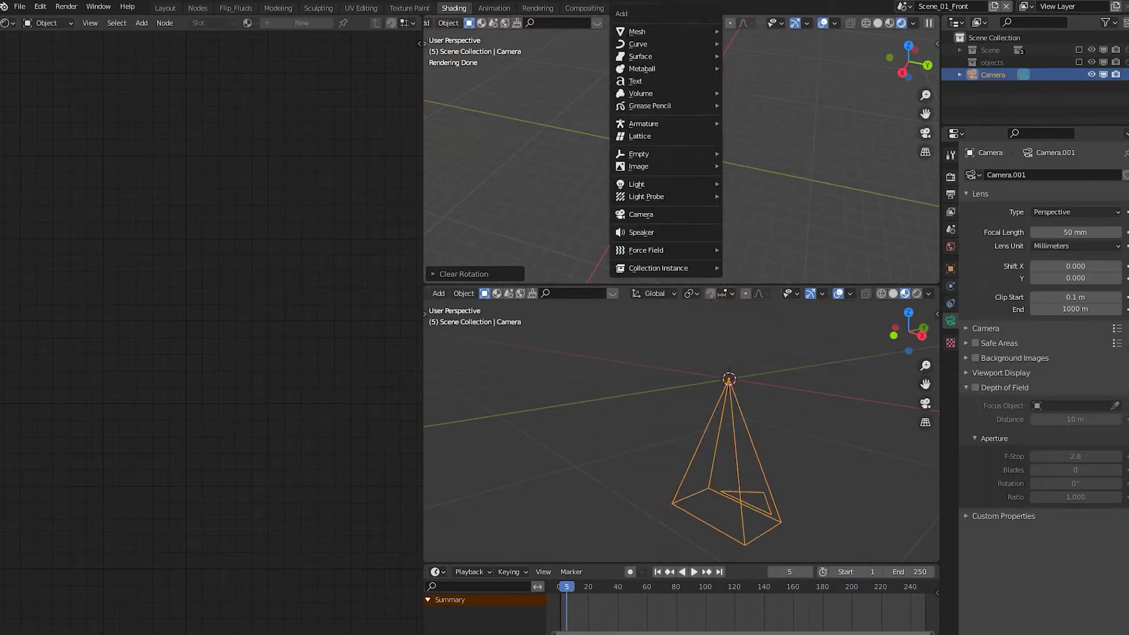
# - Add a circle as the camera rig and a scaled-down cube empty at its centre as the target
pyautogui.click(665, 170)
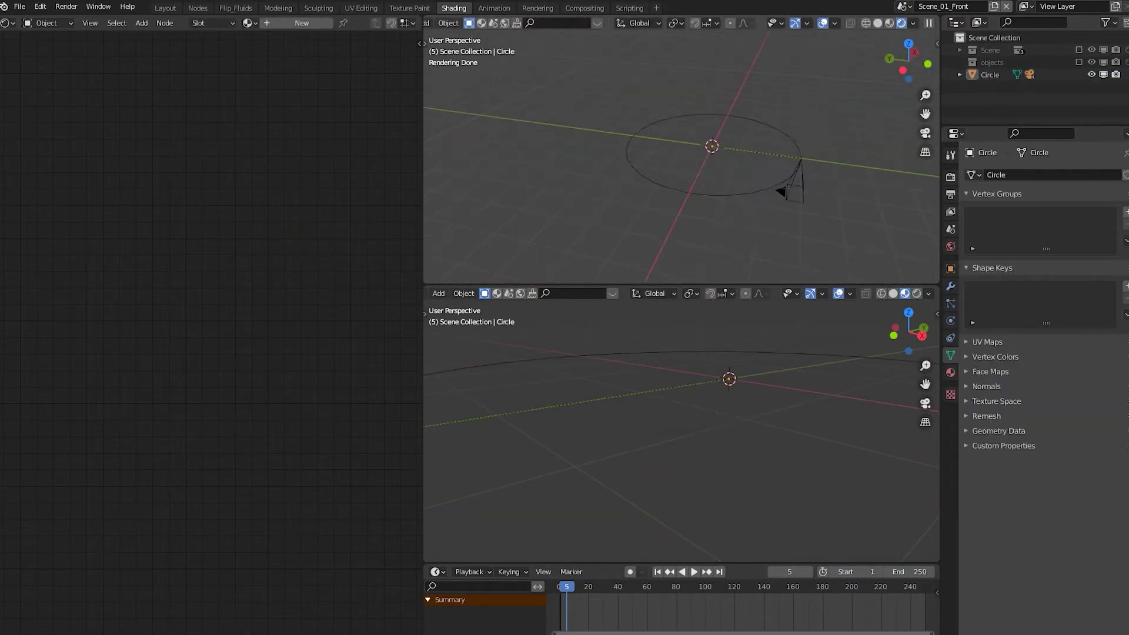
pyautogui.hotkey('shift', 'a')
pyautogui.click(770, 318)
pyautogui.press('s')
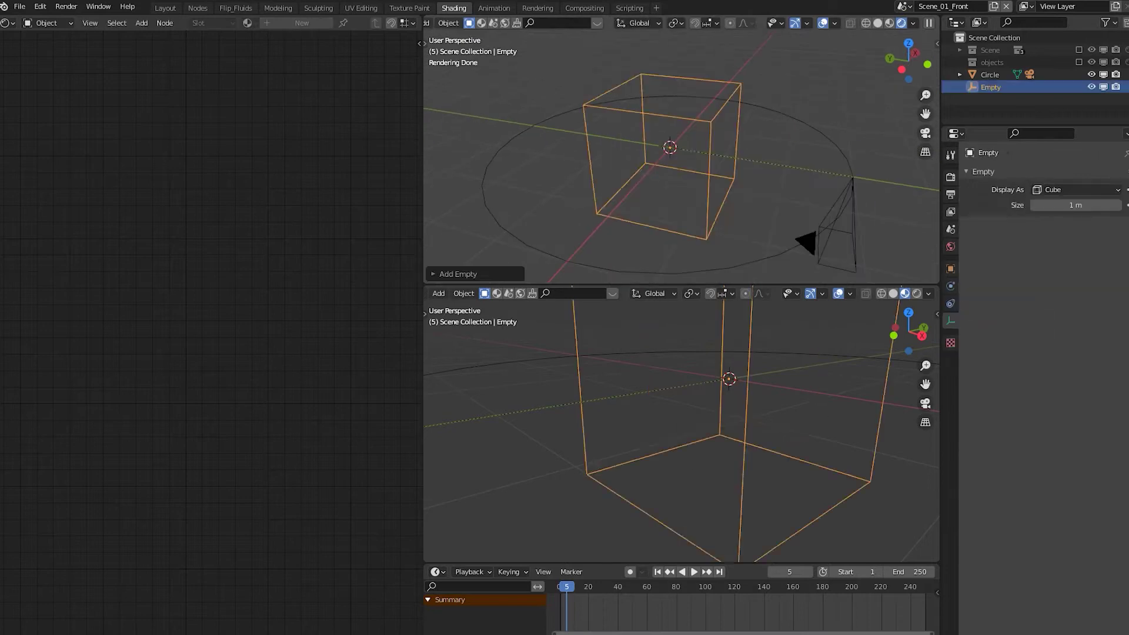
# - Move the circle into a new collection and rotate the camera rig 180° about the Z axis
pyautogui.press('m')
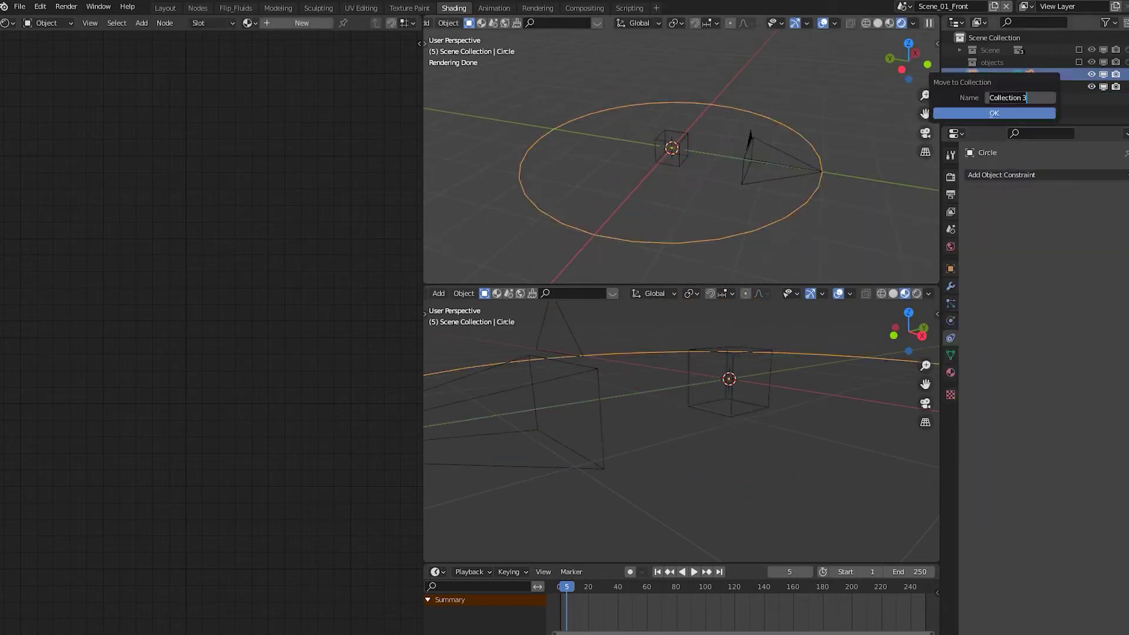
pyautogui.press('KP_0')
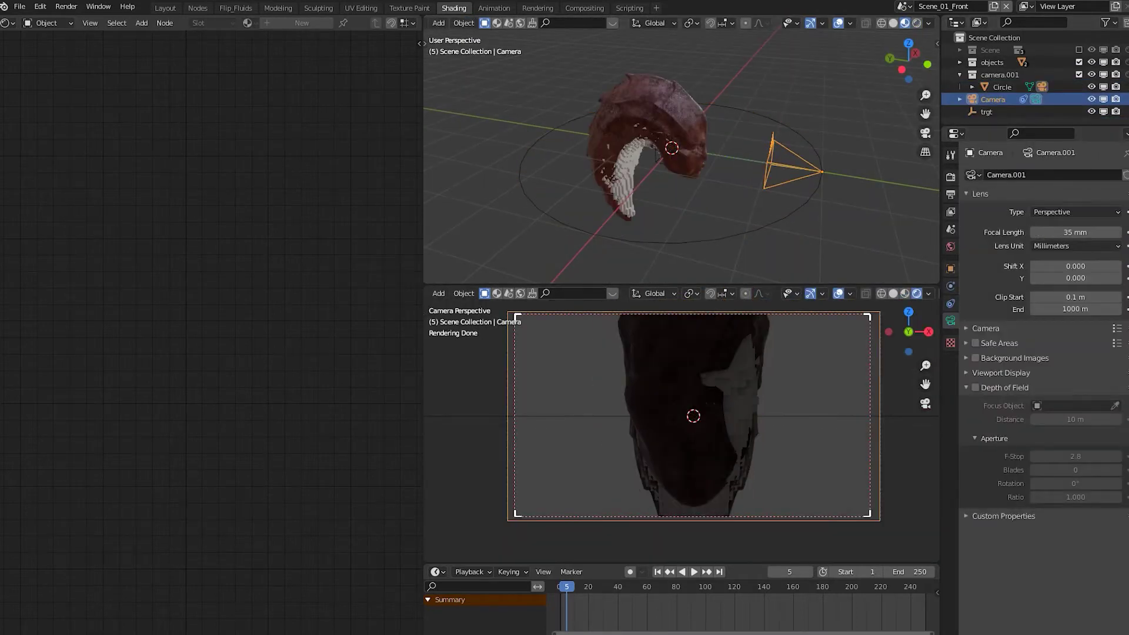
pyautogui.write('r')
pyautogui.write('z')
pyautogui.write('180')
# - Move the Bool.001 displacement sphere to the lower part of the head and change the viewport shading
pyautogui.press('g')
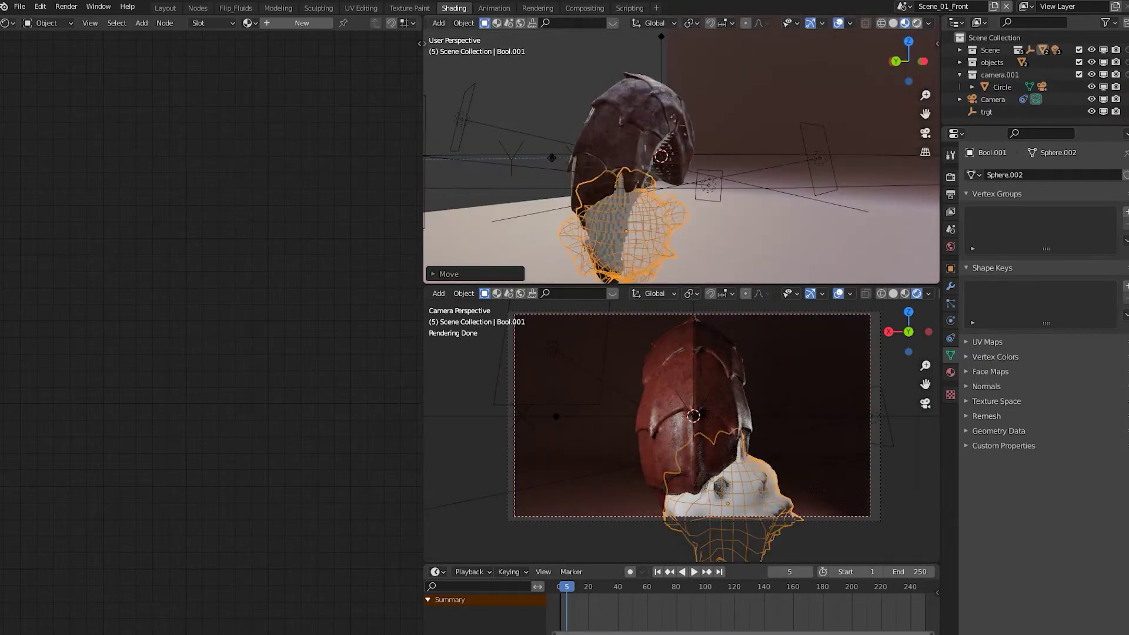
pyautogui.press('z')
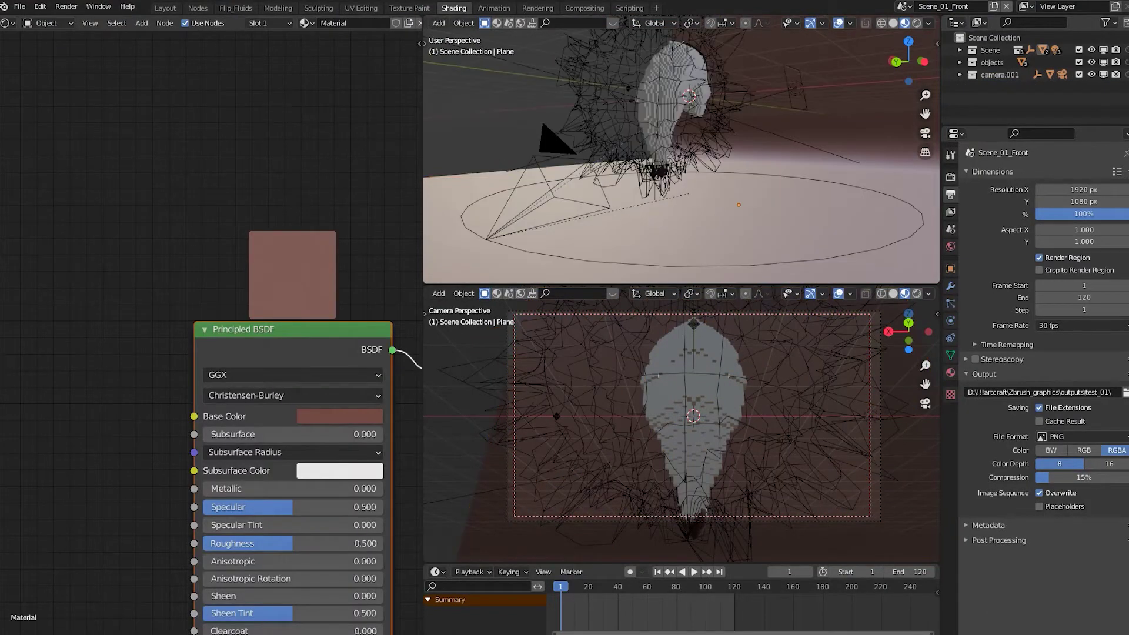
# - Duplicate the current scene as a full copy named Scene_01
pyautogui.click(923, 223)
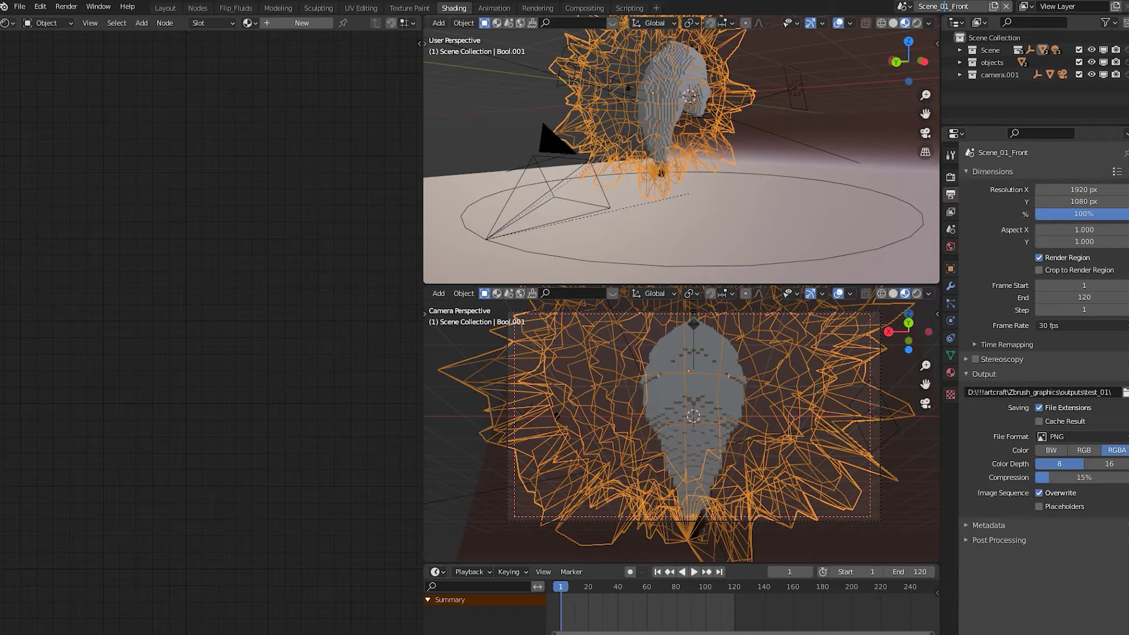
pyautogui.click(935, 73)
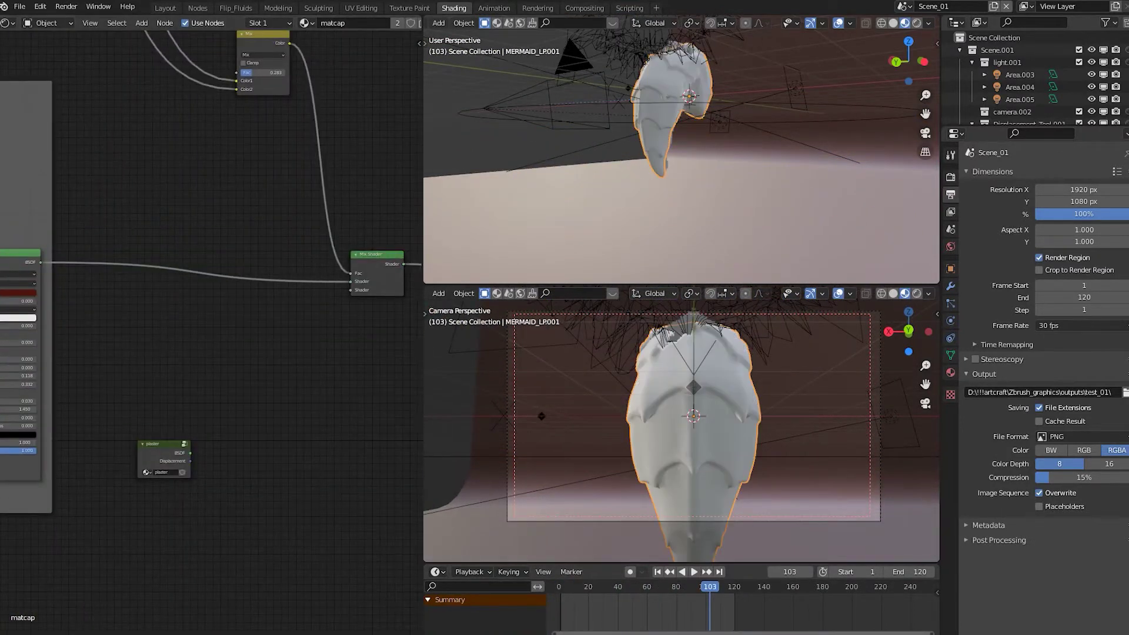
# - Inside the plaster node group, connect the Object texture coordinate to the Mapping node's Location and play the animation to compare
pyautogui.press('Tab')
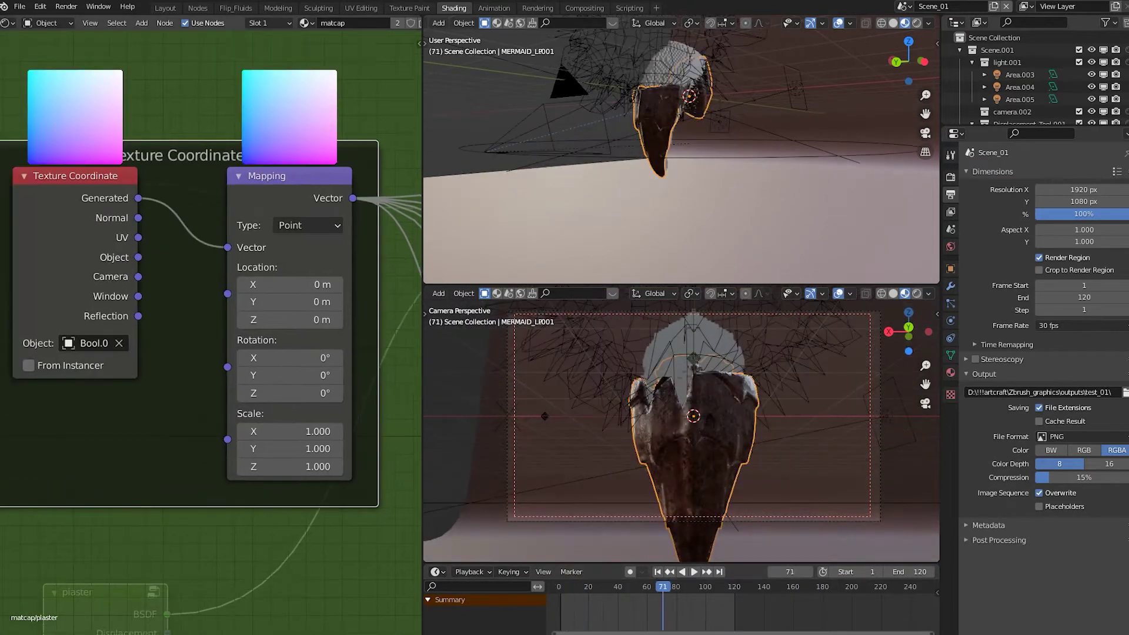
pyautogui.moveTo(139, 257); pyautogui.dragTo(228, 294)
pyautogui.hotkey('ctrl', 'z')
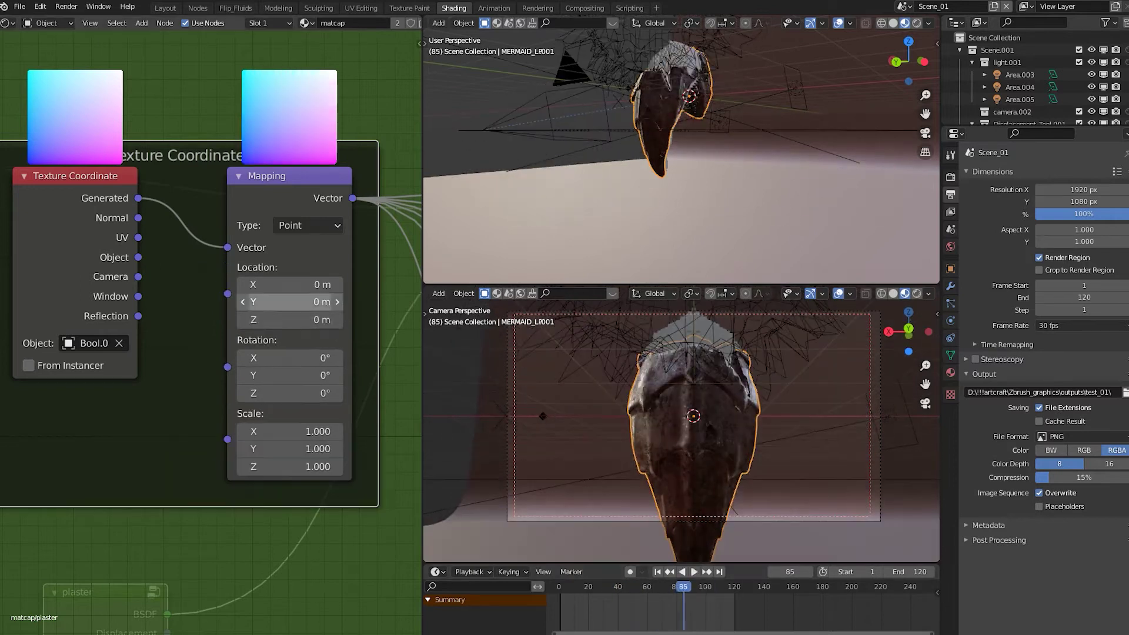
pyautogui.hotkey('ctrl', 'shift', 'z')
pyautogui.press('space')
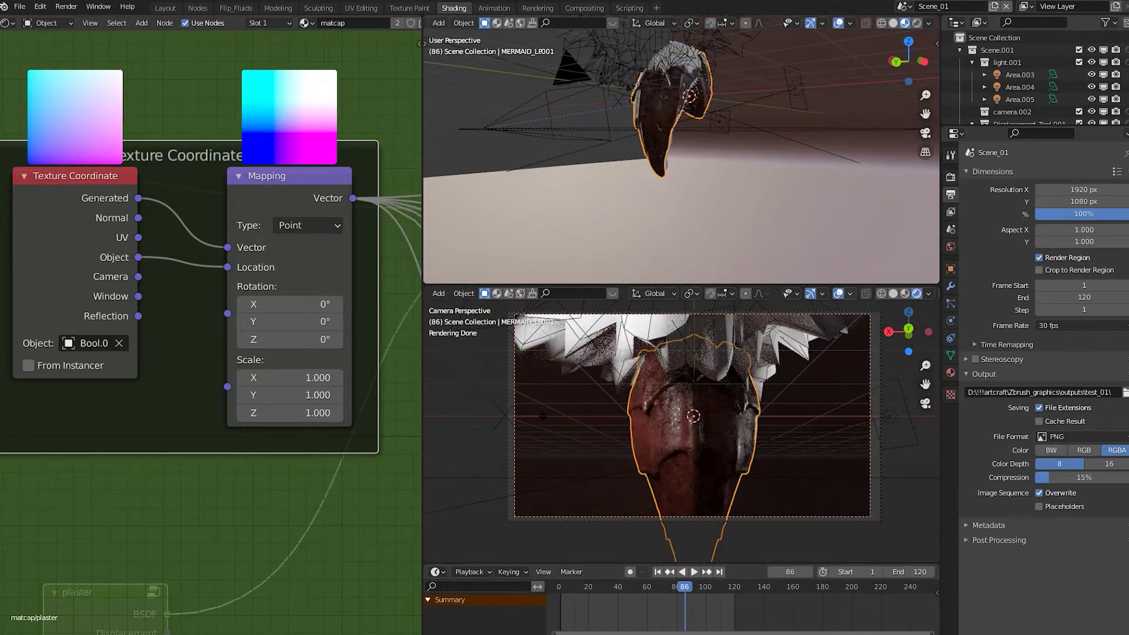
# - Undo the last two changes and redo one of the undone changes
pyautogui.hotkey('ctrl', 'z')
pyautogui.hotkey('ctrl', 'z')
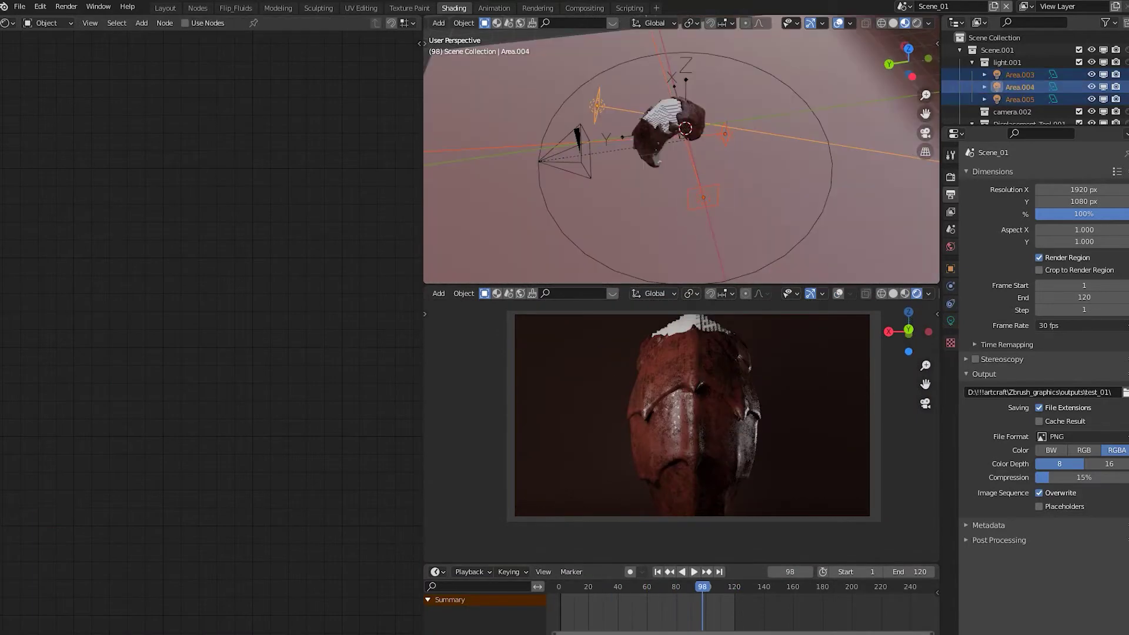
pyautogui.hotkey('ctrl', 'shift', 'z')
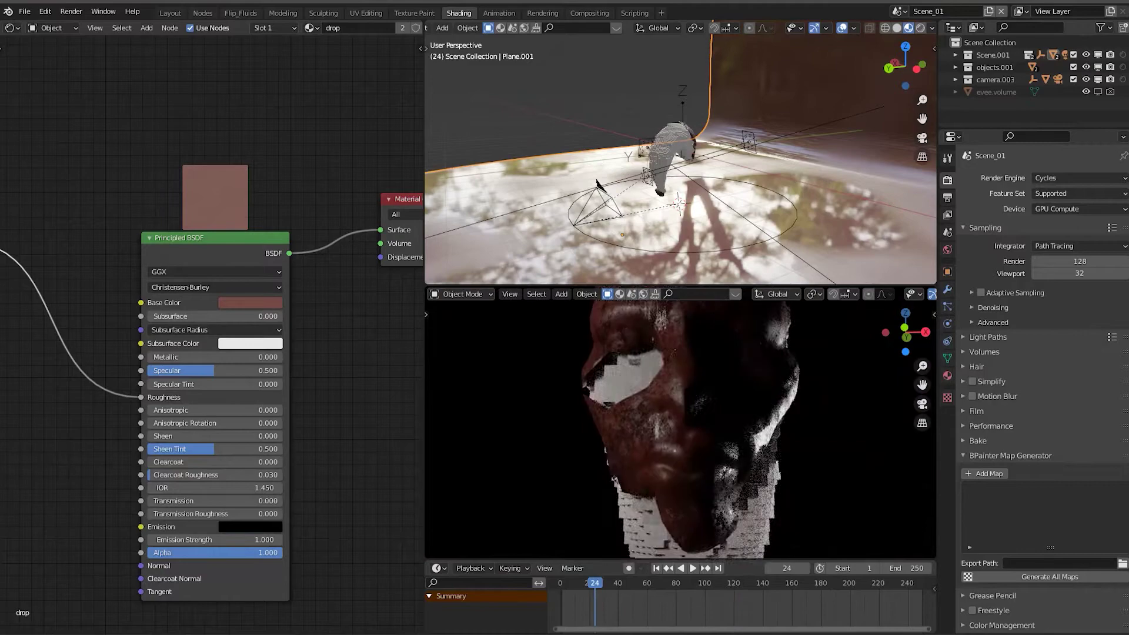
# - Examine the rendered mermaid head in the enlarged and fullscreen viewport, and restore the normal layout
pyautogui.hotkey('ctrl', 'space')
pyautogui.hotkey('ctrl', 'space')
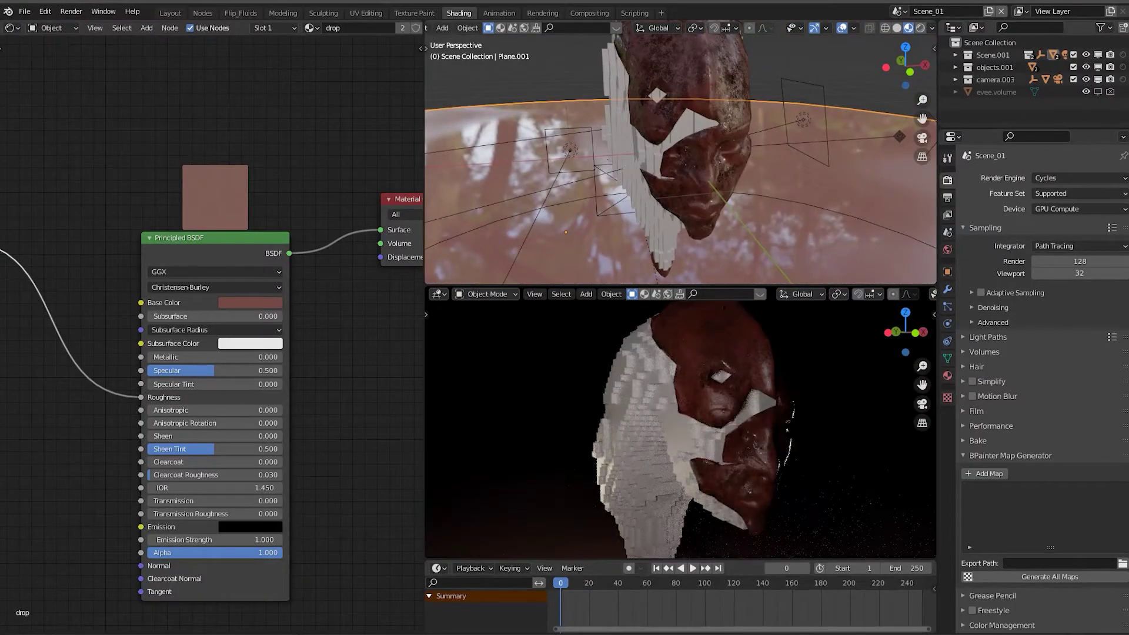
pyautogui.hotkey('ctrl', 'alt', 'space')
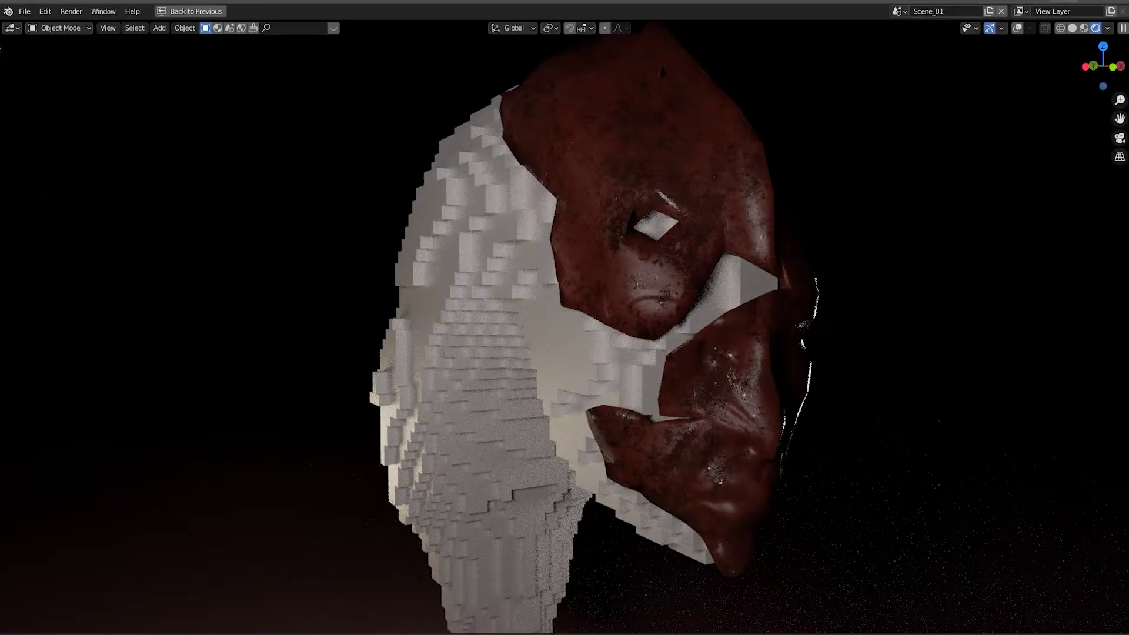
pyautogui.hotkey('ctrl', 'alt', 'space')
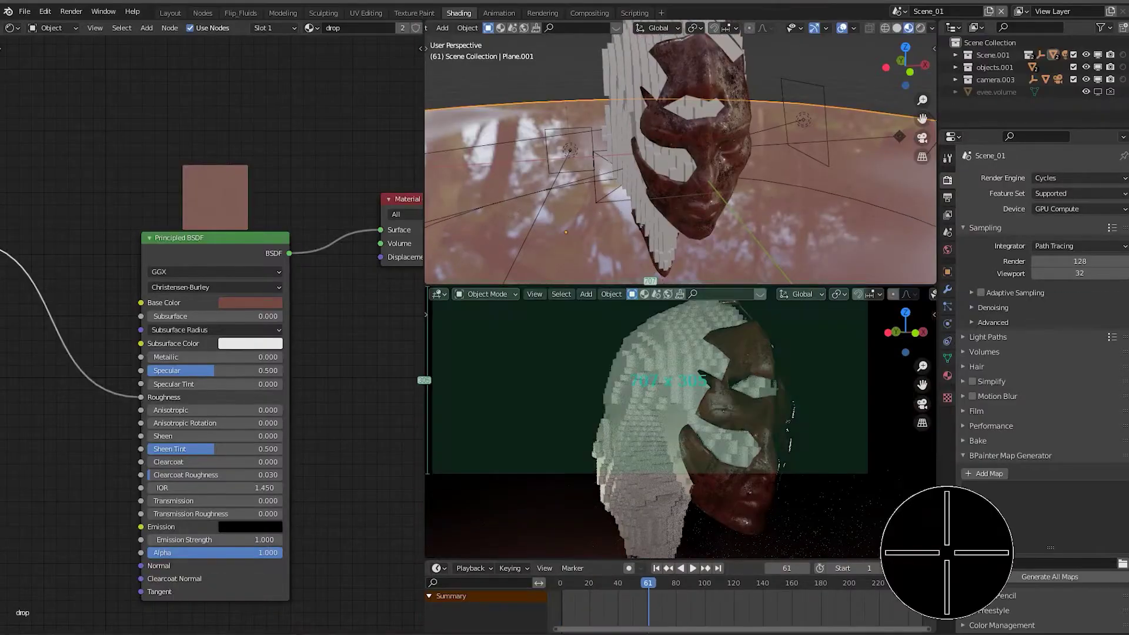